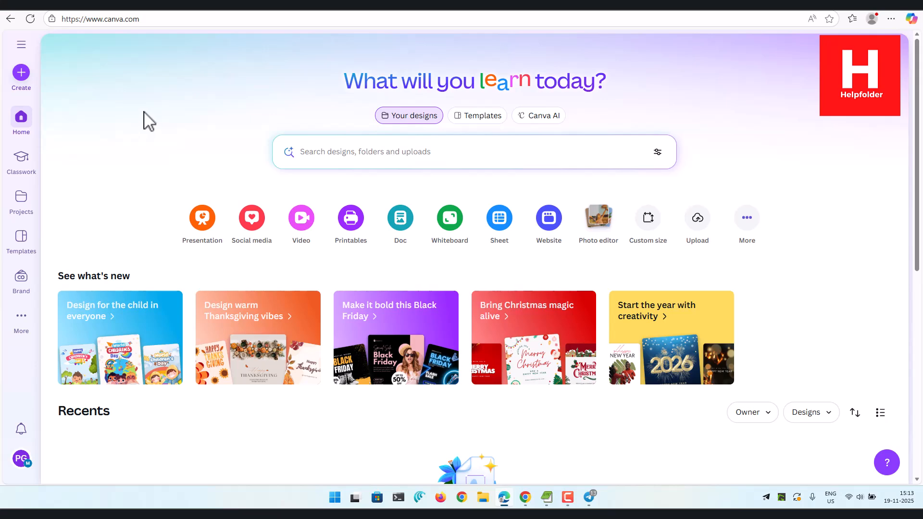
Create a new blank Facebook Post design from the social media formats.
left_click(20, 78)
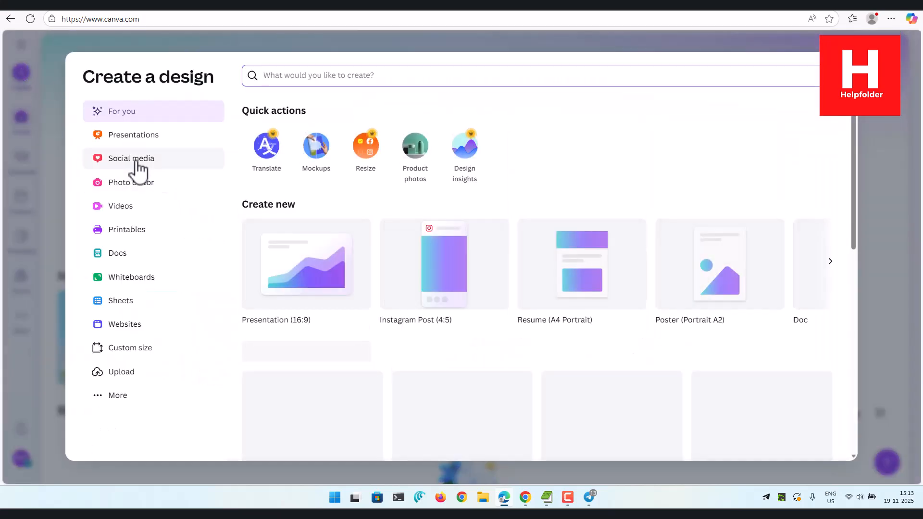
left_click(138, 161)
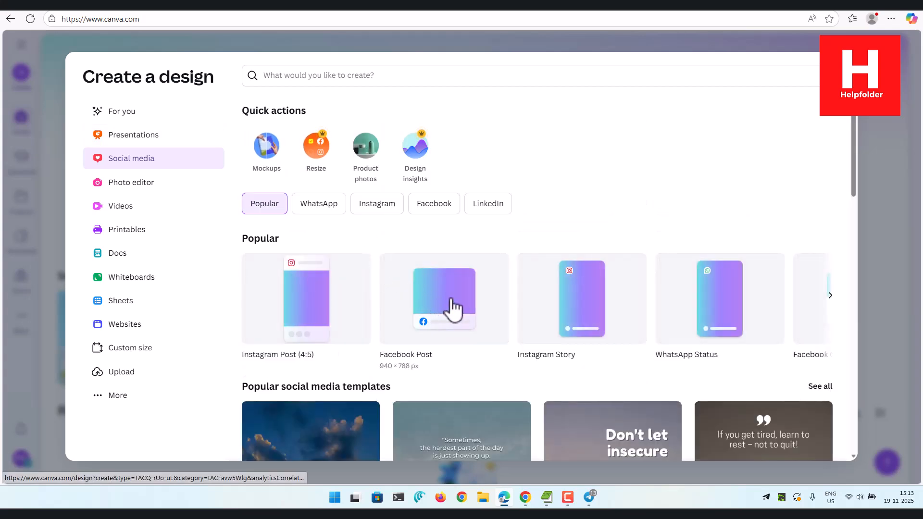
left_click(451, 303)
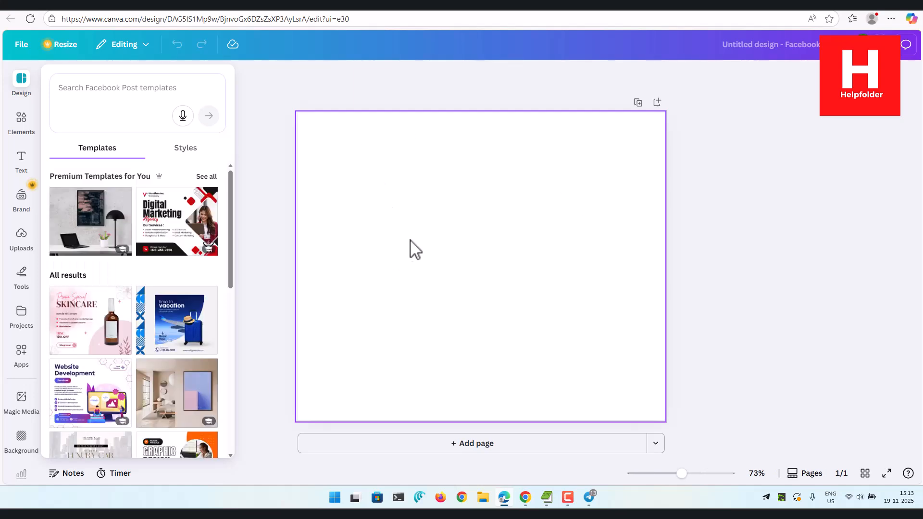
Add a heading to the blank page and change its text to "devnami inc".
left_click(22, 163)
left_click(124, 205)
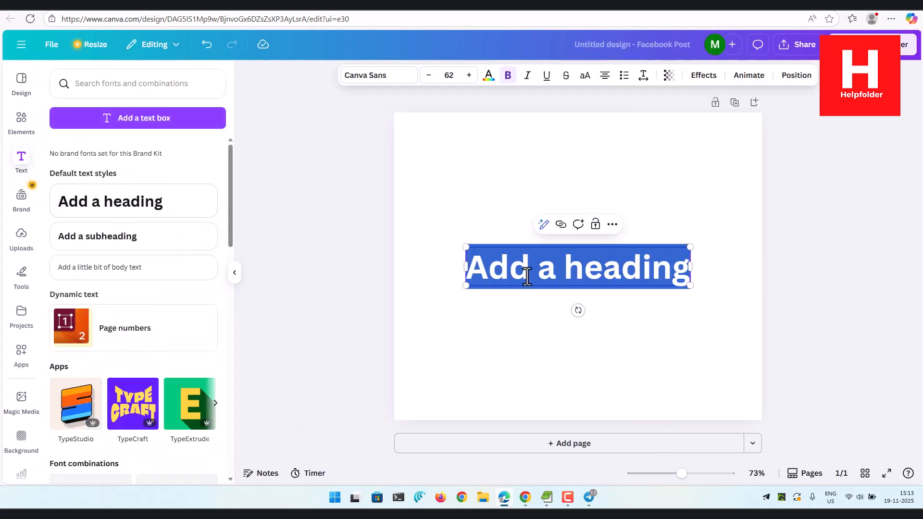
type("Acm")
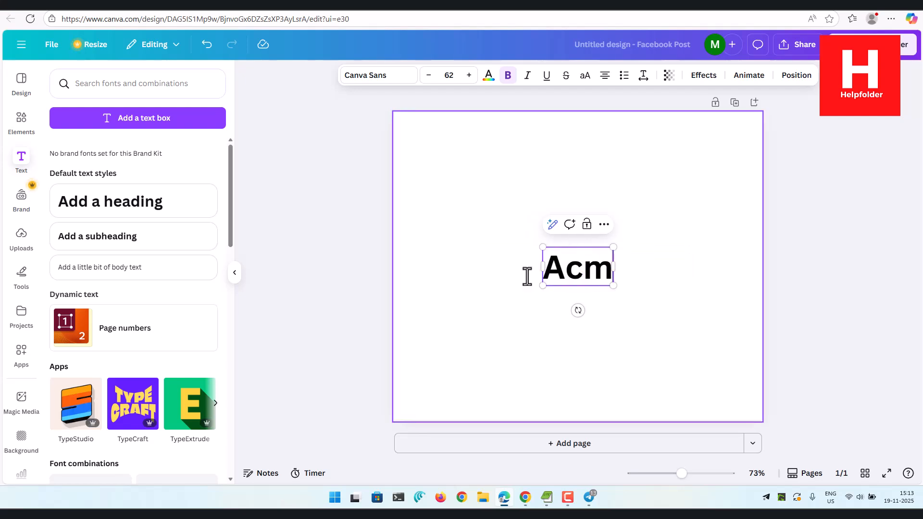
key("BackSpace")
key("BackSpace")
key("BackSpace")
type("dev")
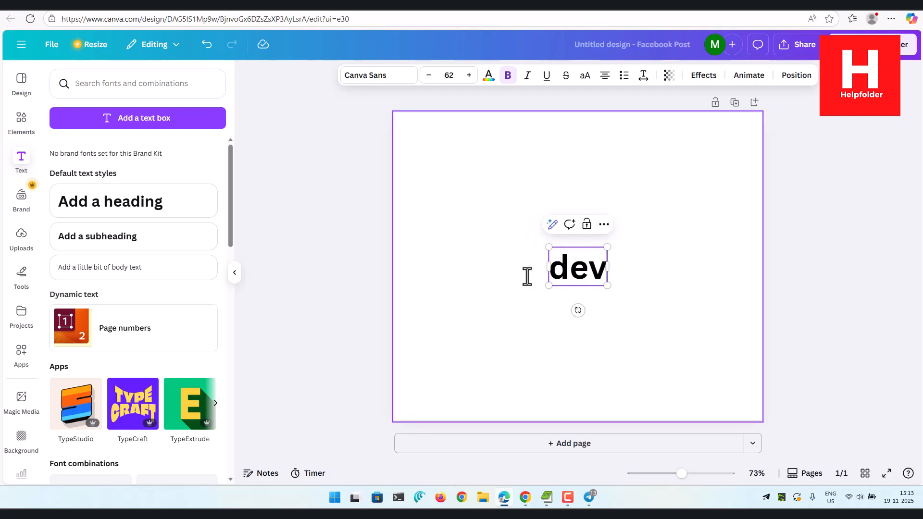
type("nami")
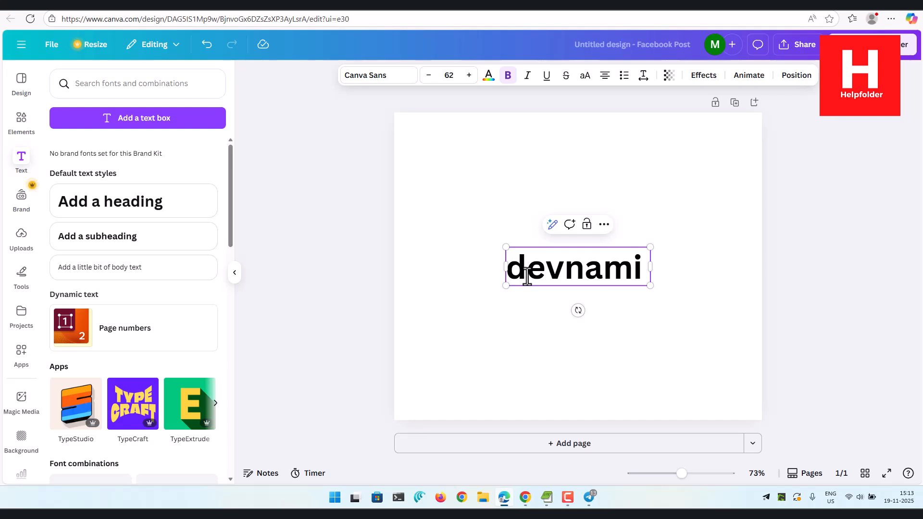
type(" inc")
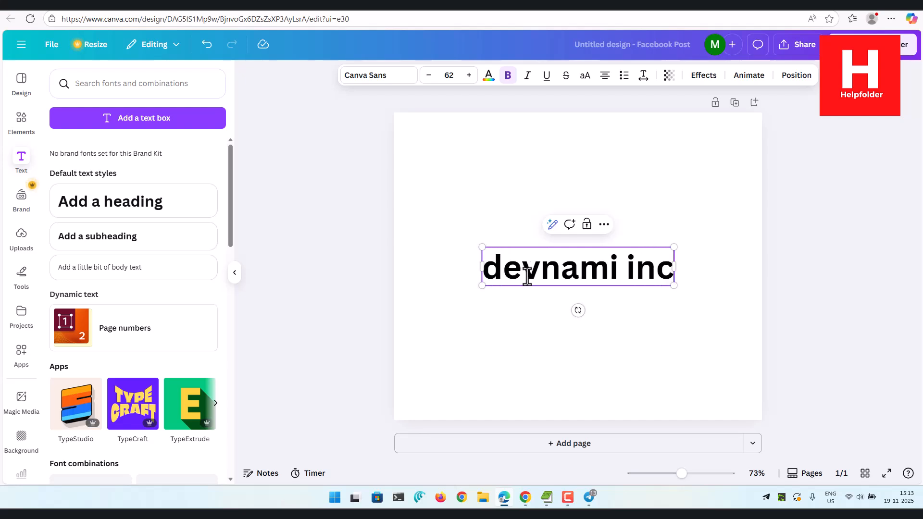
left_click(366, 277)
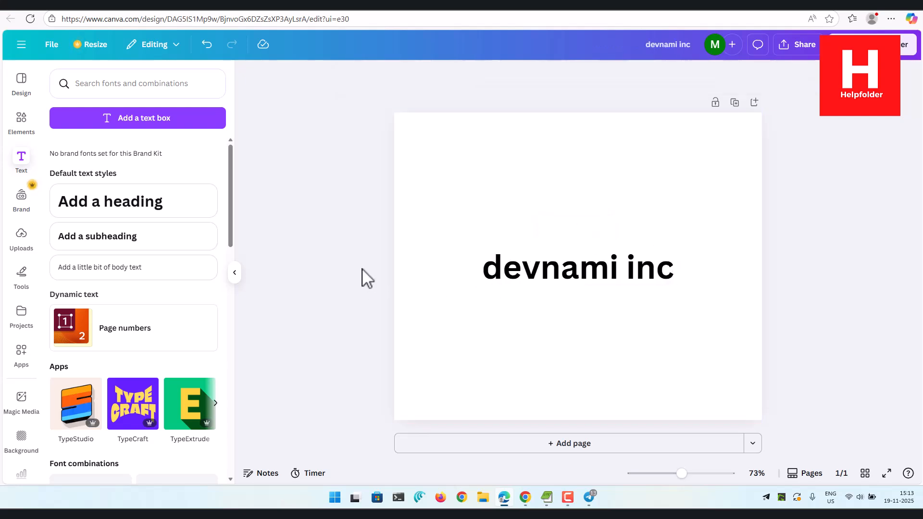
Select the heading's full text, search the available apps for "type curve" and open the Type Curve app.
left_click(556, 277)
double_click(546, 276)
left_click(565, 268)
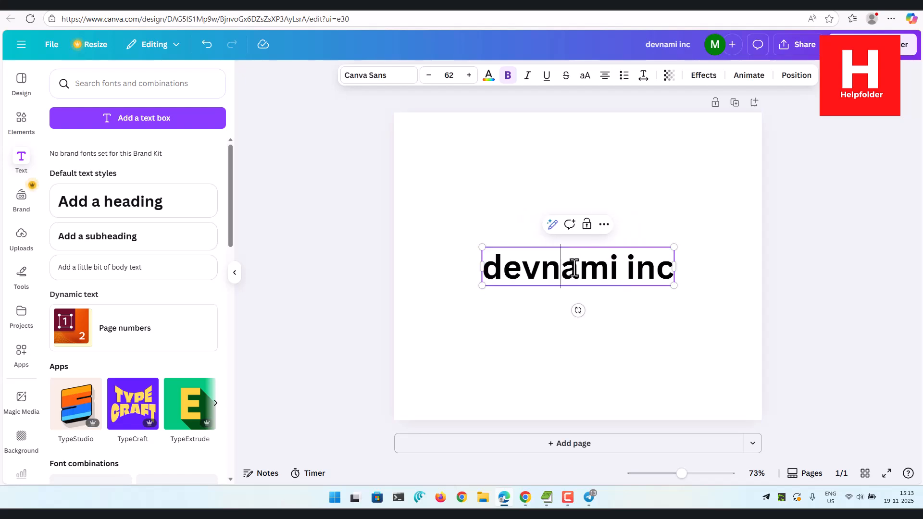
triple_click(569, 267)
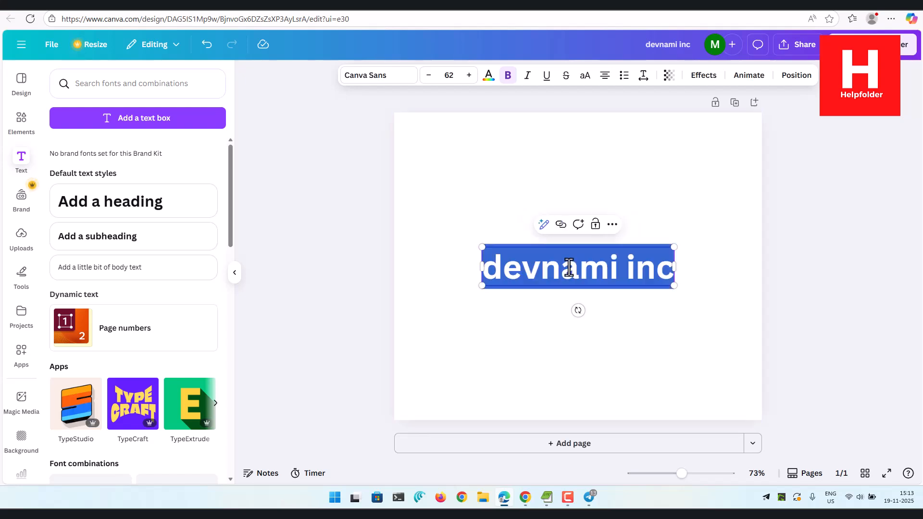
left_click(22, 351)
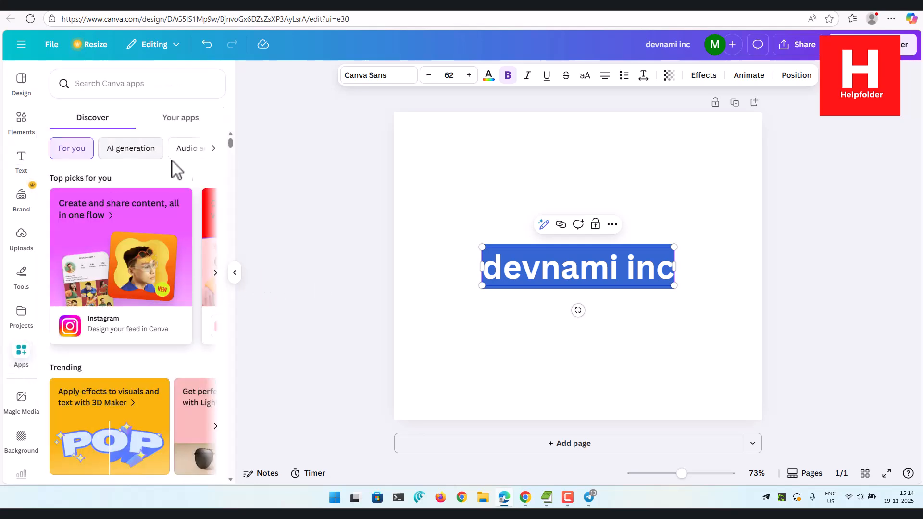
scroll(154, 159, "down", 5)
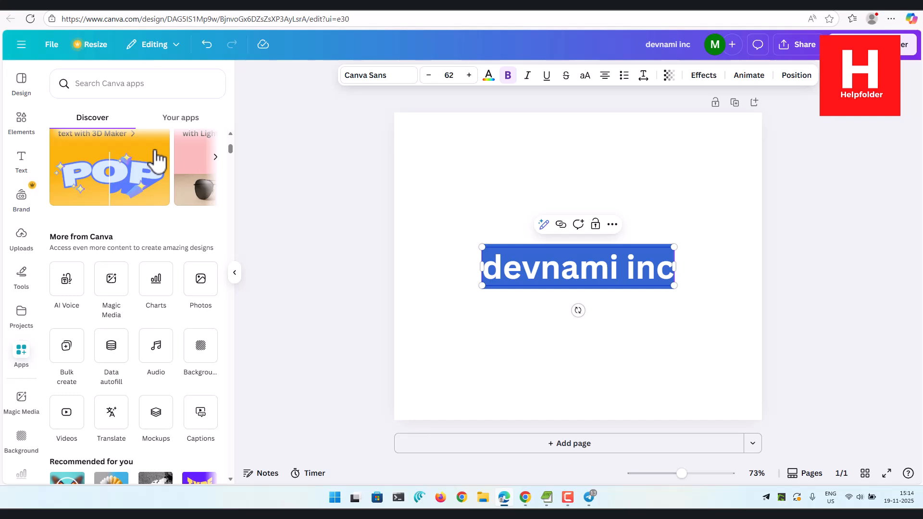
left_click(115, 87)
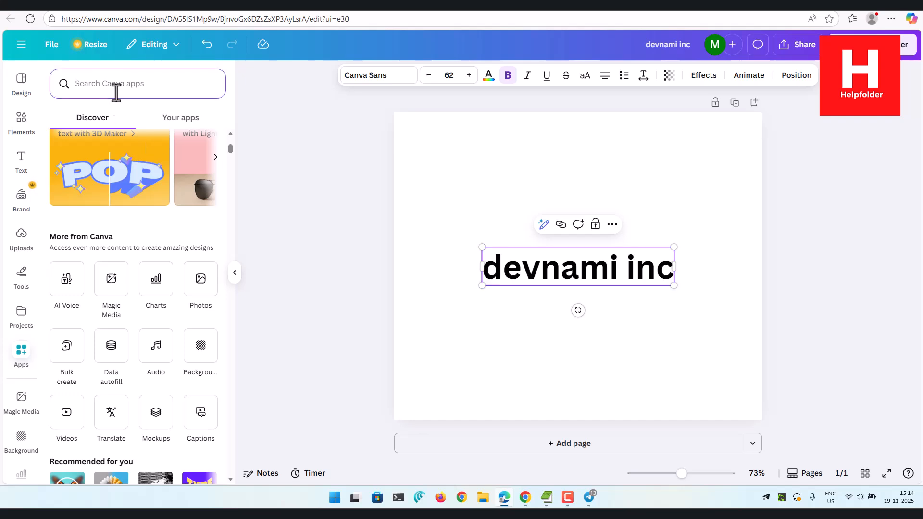
type("type curve")
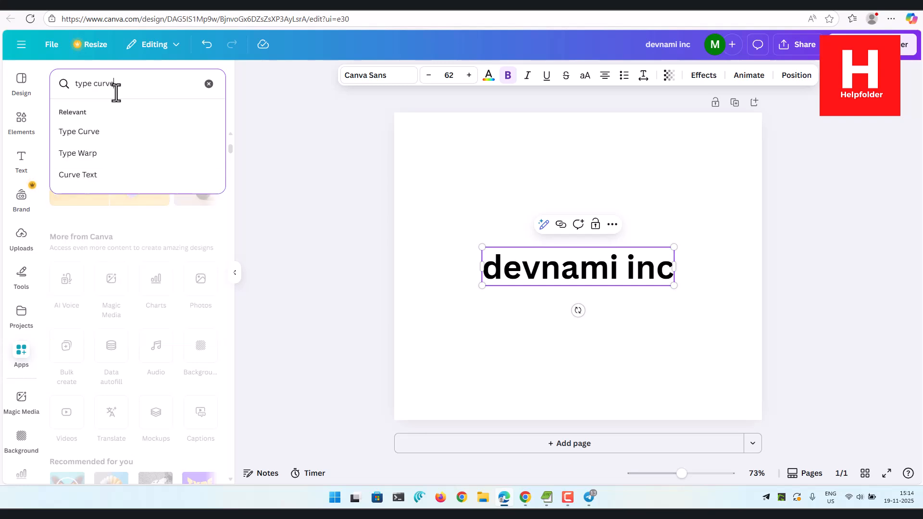
left_click(88, 135)
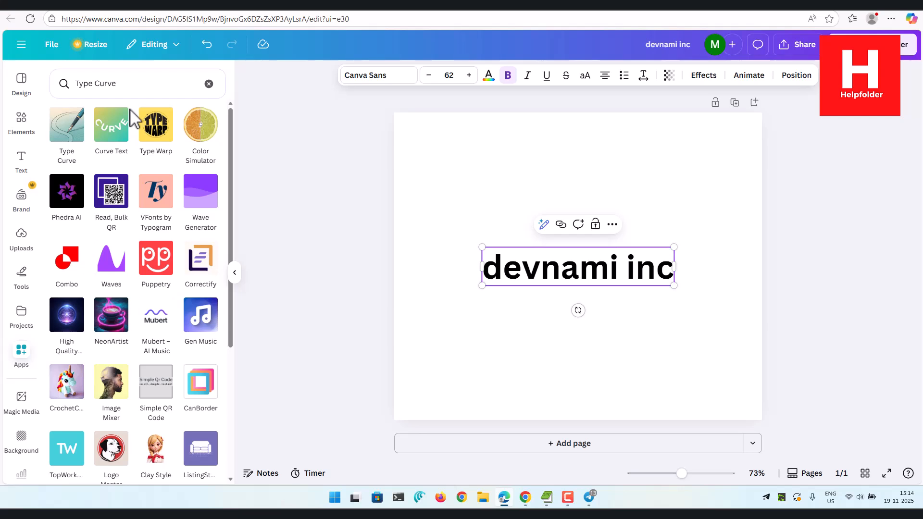
left_click(67, 137)
left_click(137, 435)
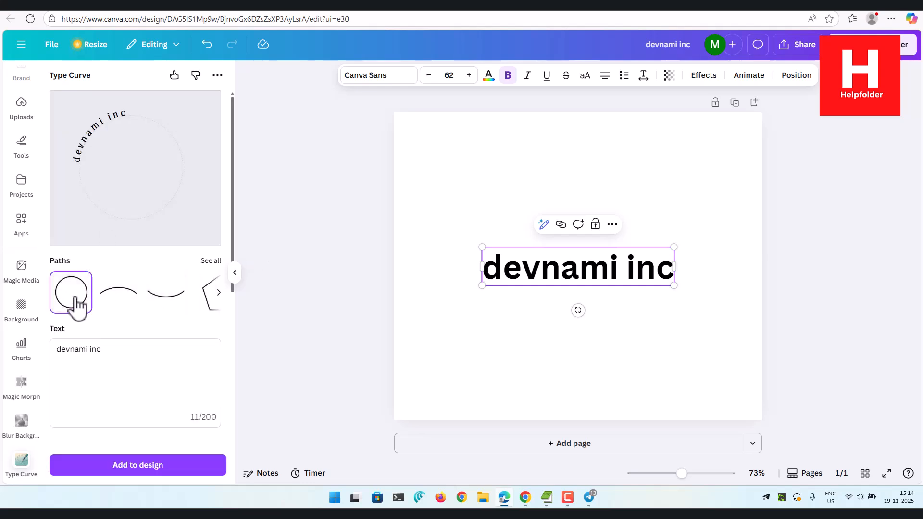
Try the curved text on the upward arc, downward arc and spiral paths.
left_click(111, 302)
left_click(158, 304)
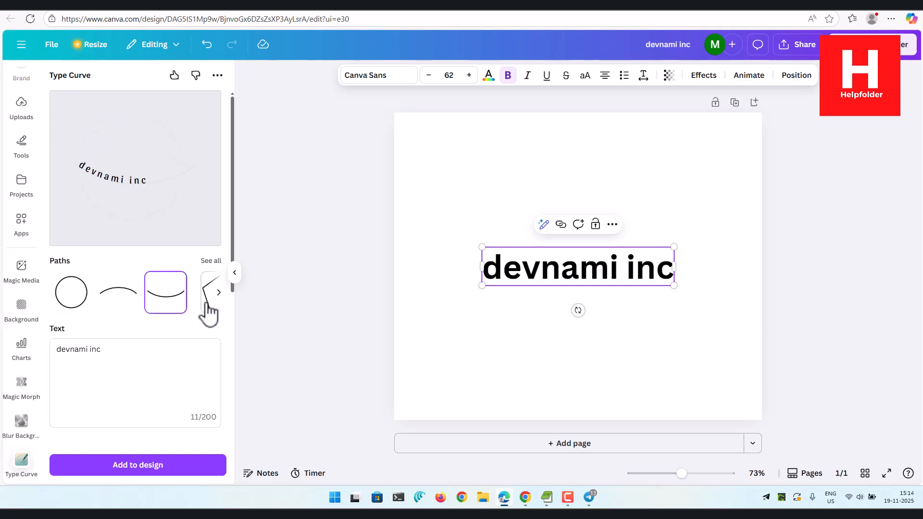
left_click(212, 261)
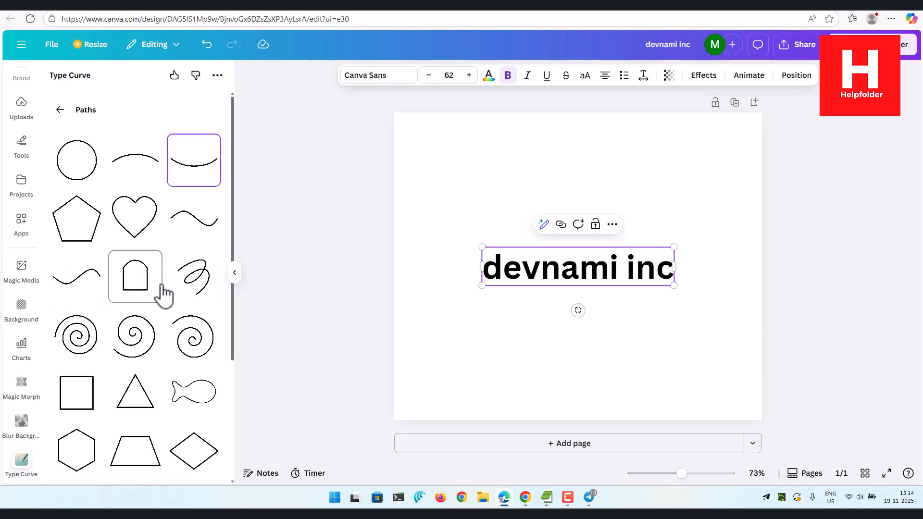
scroll(159, 274, "down", 2)
left_click(140, 238)
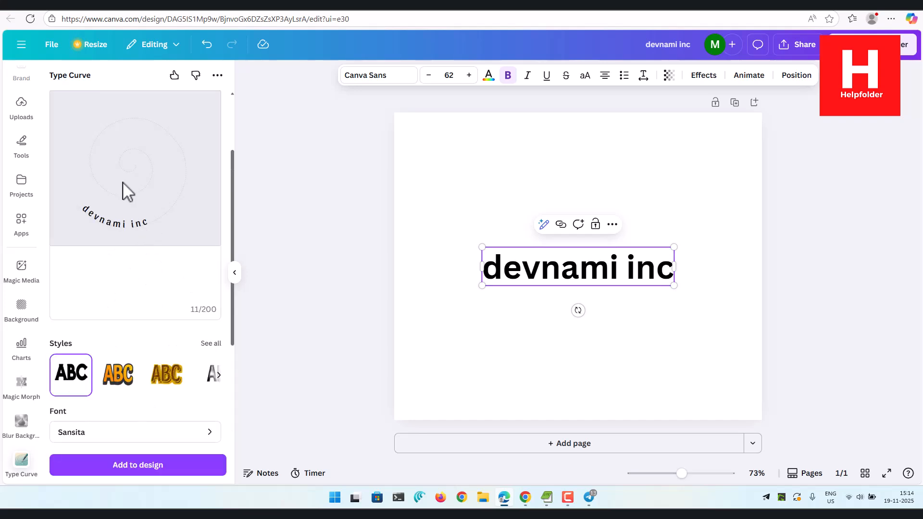
scroll(139, 159, "down", 5)
scroll(146, 161, "up", 5)
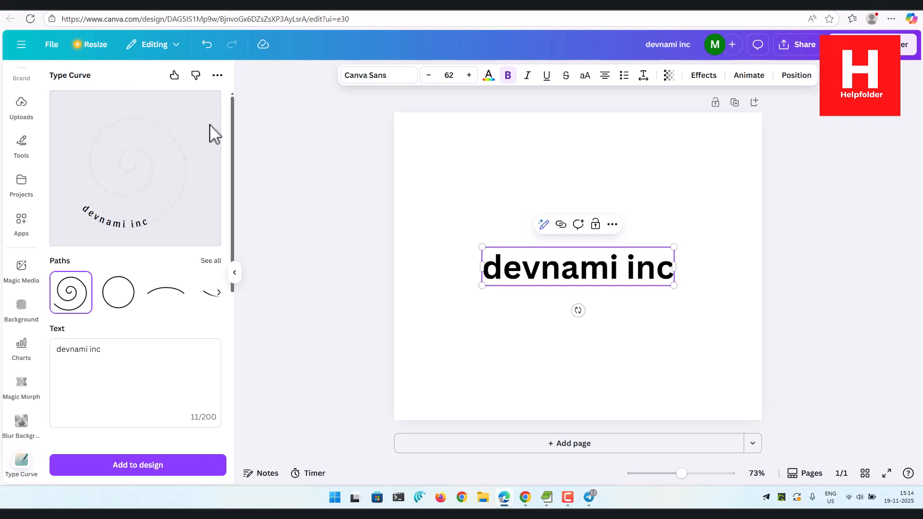
Try the curved text on the ellipse path from the full path collection.
left_click(210, 261)
scroll(140, 264, "down", 4)
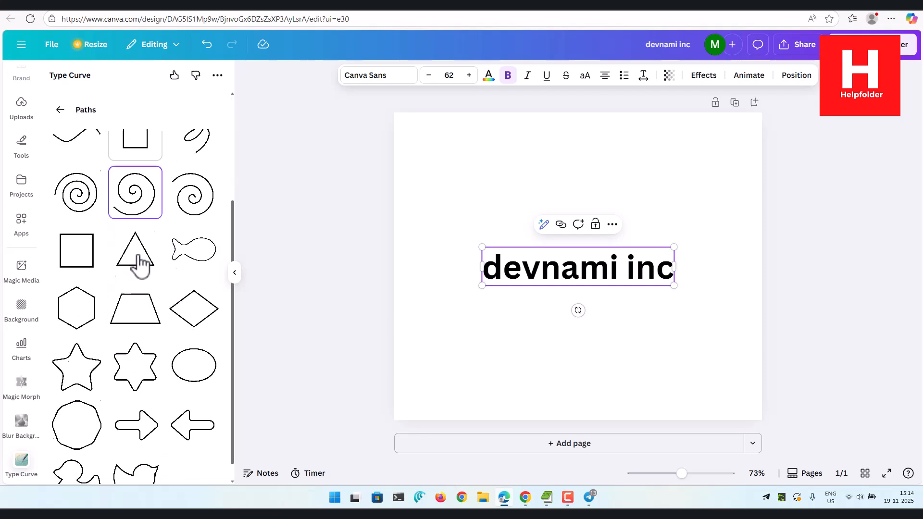
left_click(189, 339)
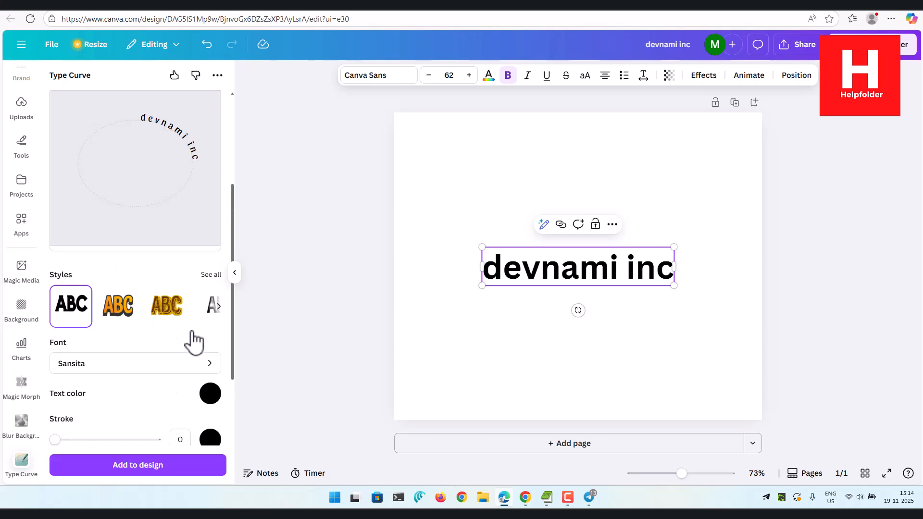
scroll(179, 156, "down", 4)
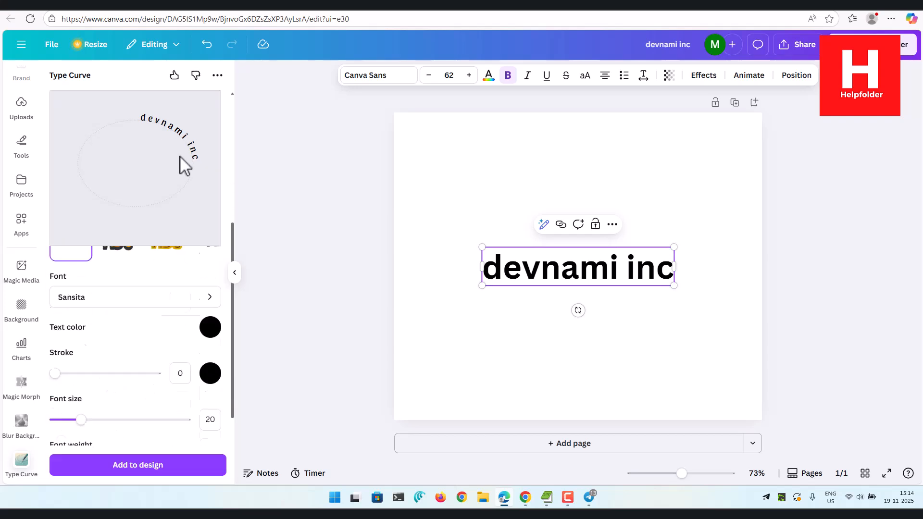
scroll(179, 156, "up", 8)
Choose the circle from the full path collection as the path for the curved text.
left_click(211, 261)
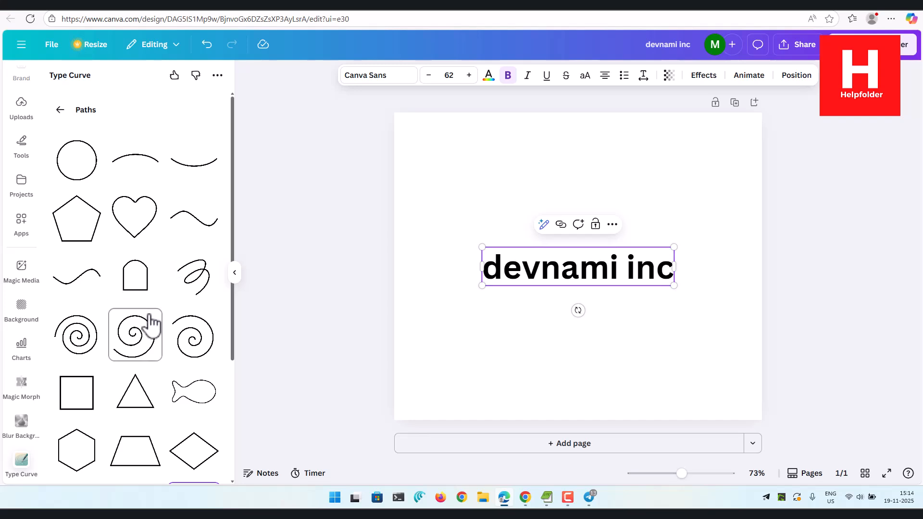
scroll(202, 325, "down", 2)
scroll(204, 328, "down", 1)
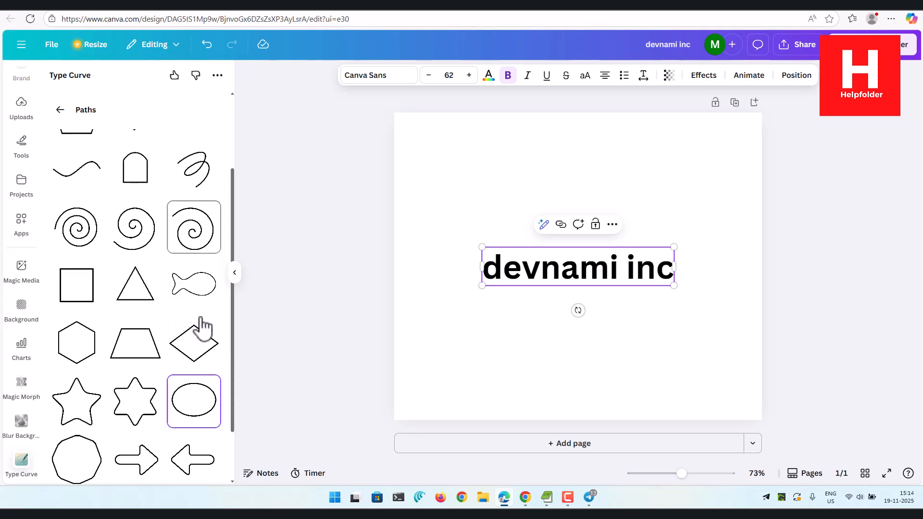
scroll(201, 324, "up", 2)
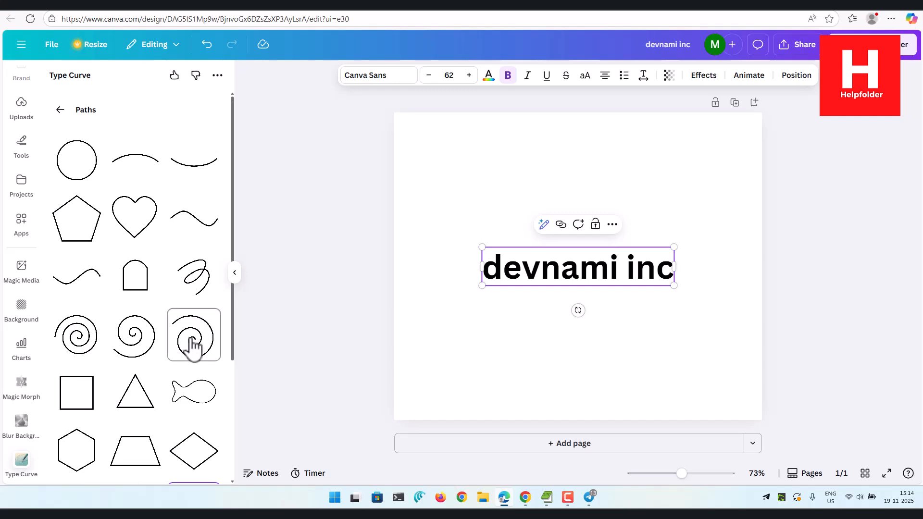
left_click(75, 161)
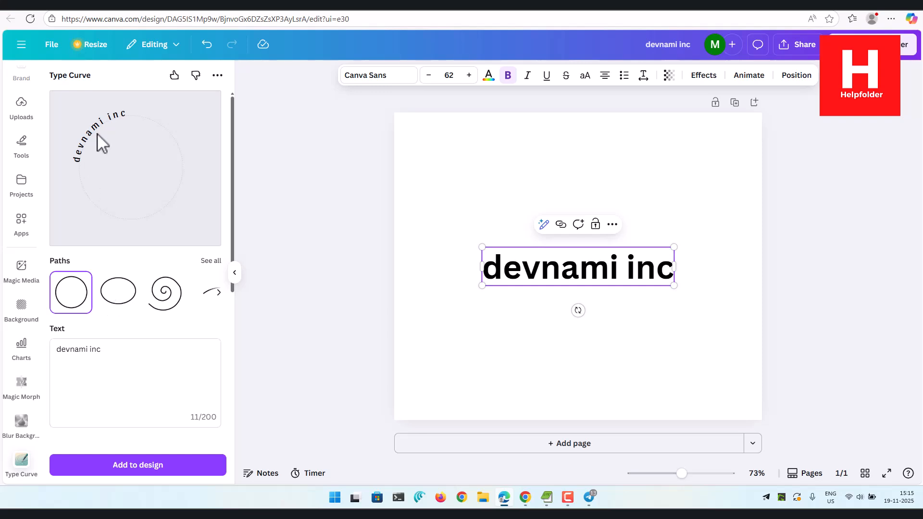
Search the curved text's fonts for "Inter" and apply Inter Tight.
scroll(122, 195, "down", 4)
scroll(123, 202, "down", 2)
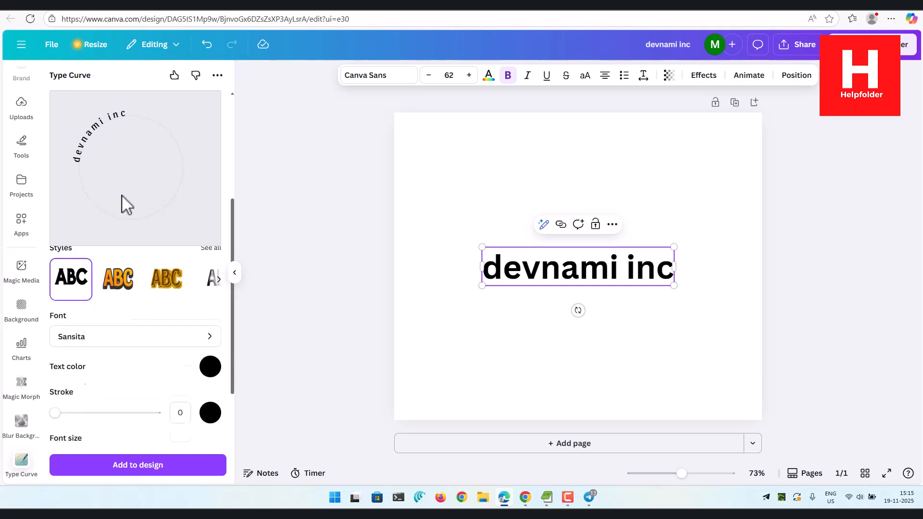
left_click(97, 332)
left_click(98, 140)
type("Inter")
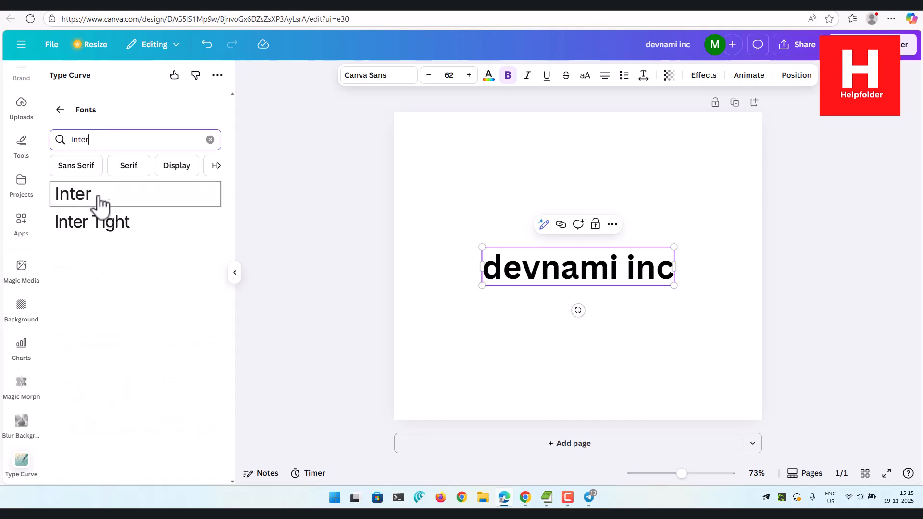
left_click(98, 225)
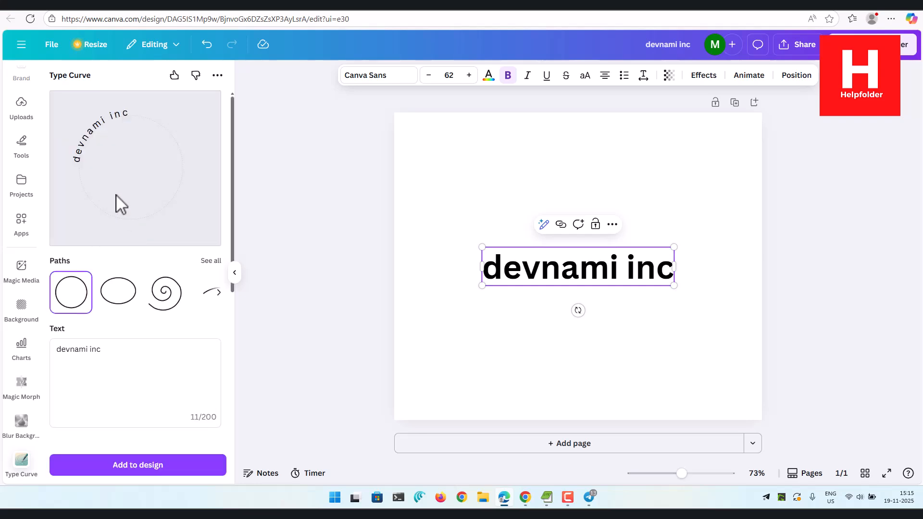
Set the curved text's stroke to 0, its font weight to 500 and its letter spacing to the minimum.
scroll(147, 345, "down", 3)
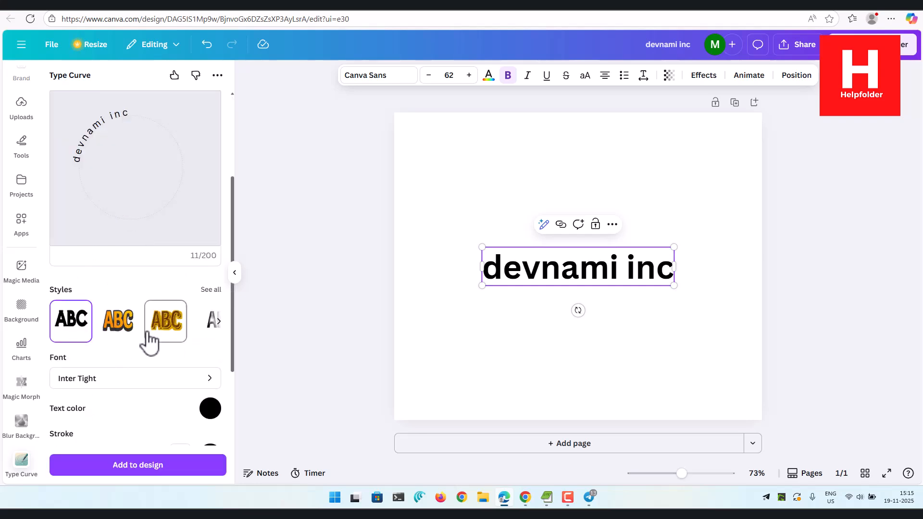
scroll(136, 398, "down", 1)
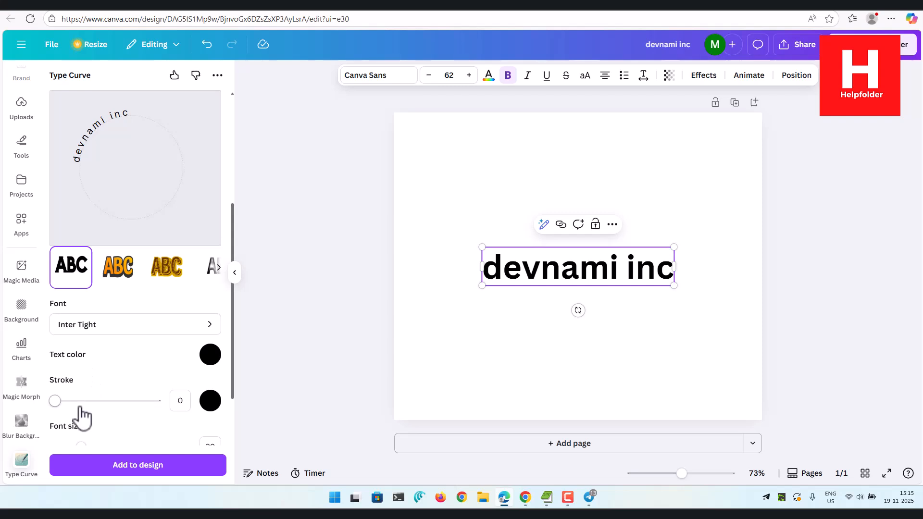
mouse_move(55, 402)
left_mouse_down()
mouse_move(107, 402)
mouse_move(36, 401)
left_mouse_up()
scroll(130, 390, "down", 2)
left_click_drag(107, 386, 129, 386)
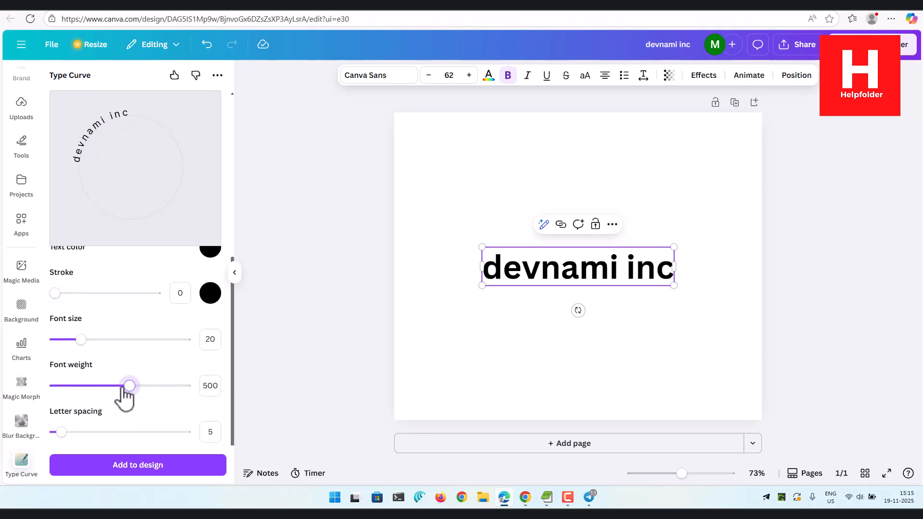
scroll(120, 399, "down", 1)
left_click_drag(61, 380, 21, 408)
Extend the curved text to read "devnami inc : we deliver graphics around the world".
scroll(136, 366, "up", 5)
scroll(136, 367, "up", 2)
left_click(112, 354)
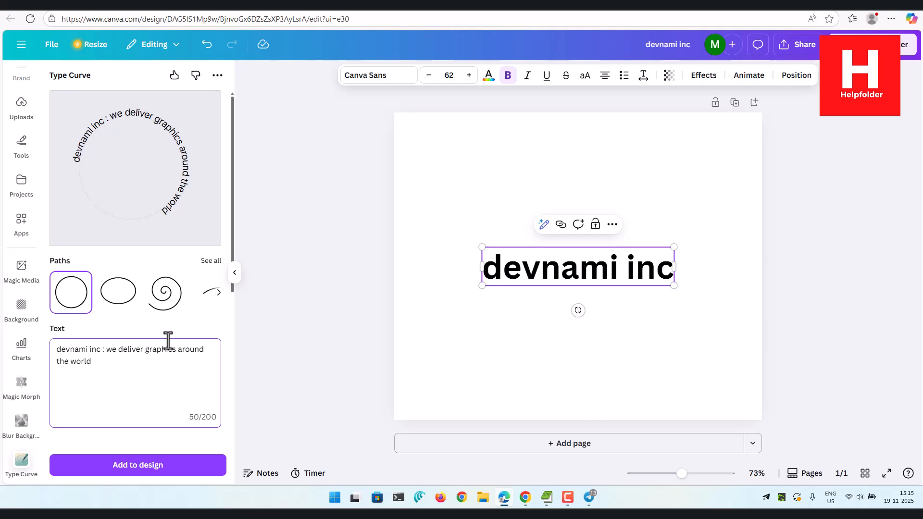
Set the curved text's letter spacing to 5 and keep its offset at 0.
scroll(144, 378, "down", 6)
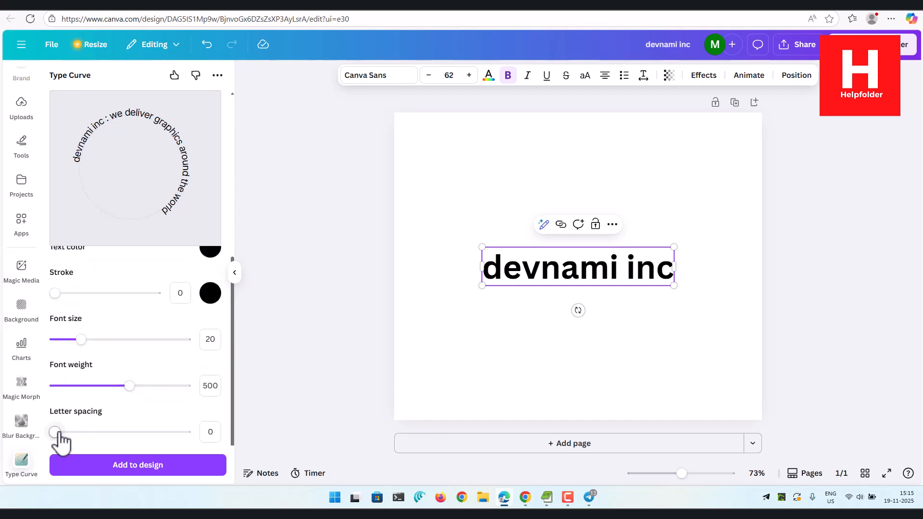
left_click_drag(55, 432, 60, 434)
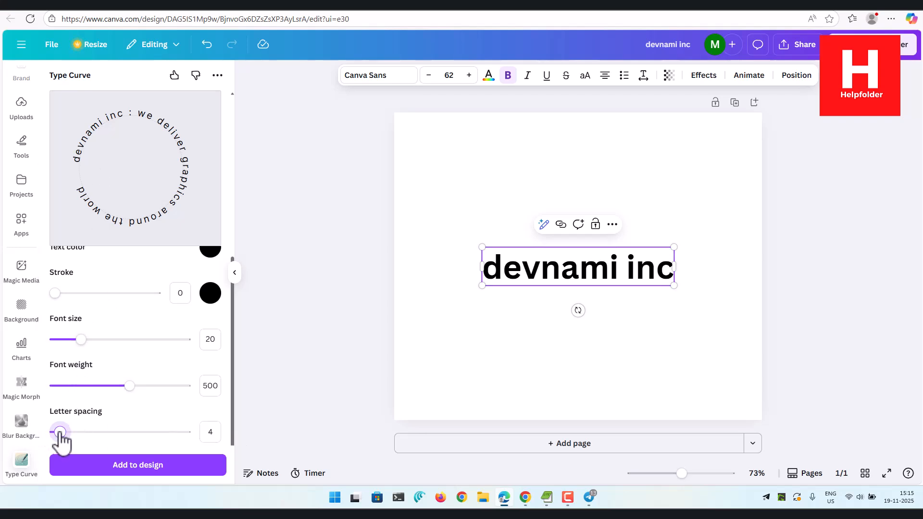
left_click_drag(60, 433, 62, 432)
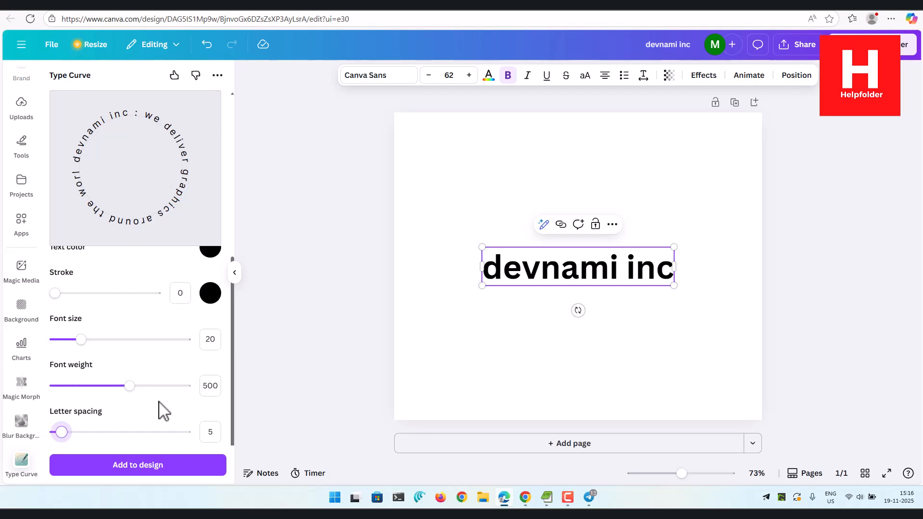
scroll(165, 409, "down", 1)
left_click_drag(55, 427, 43, 411)
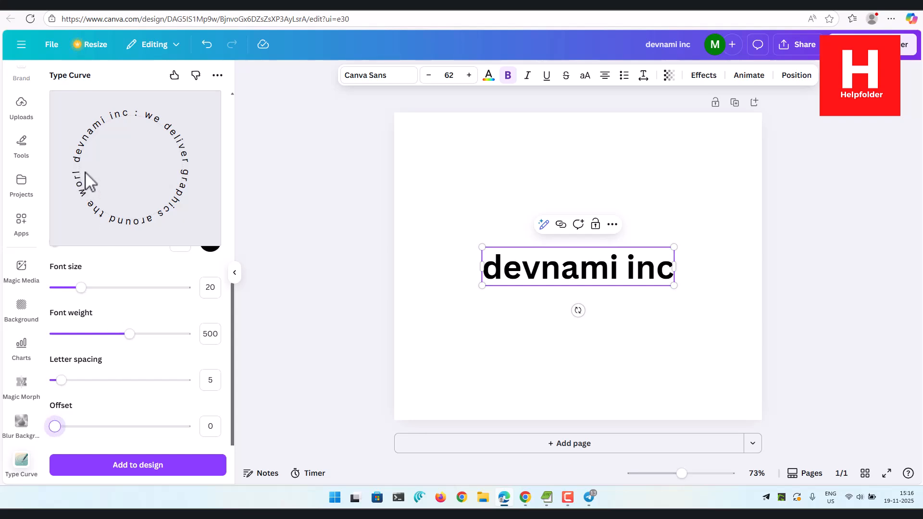
Replace "around the world" in the curved text with "all day".
scroll(144, 319, "up", 5)
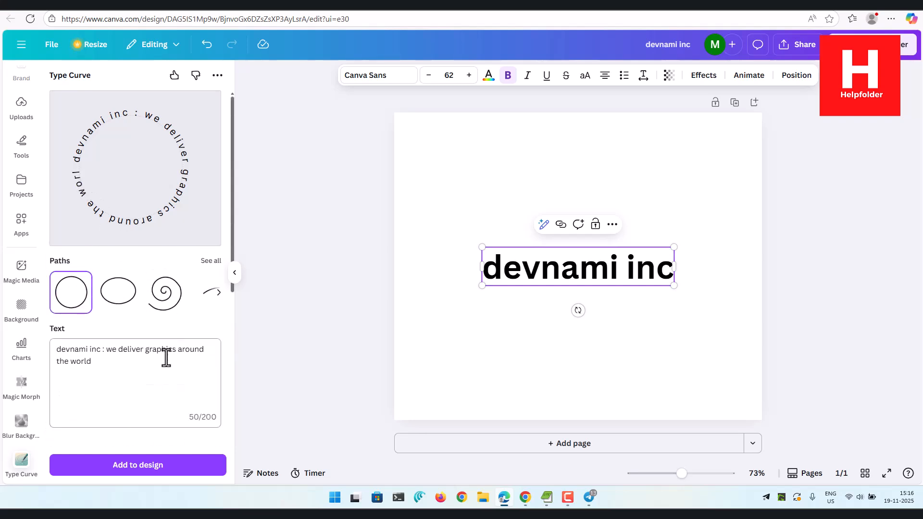
left_click_drag(178, 350, 187, 363)
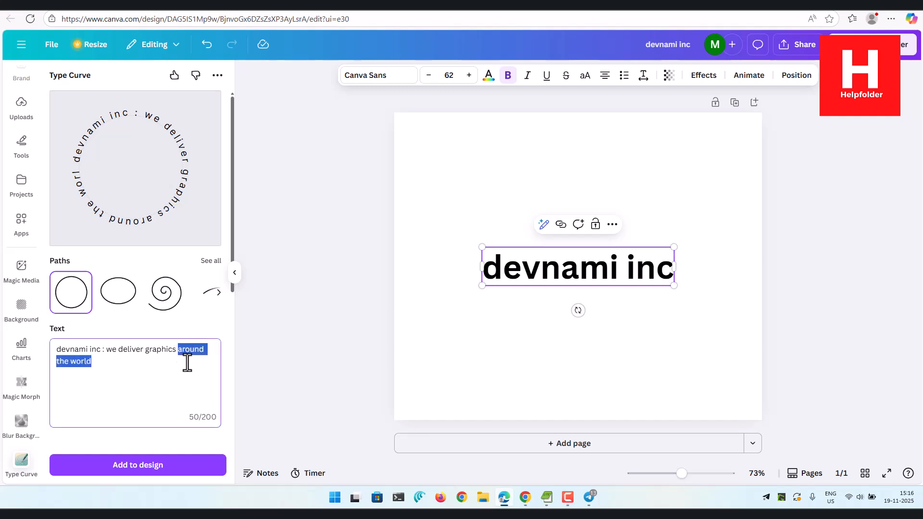
type("all day")
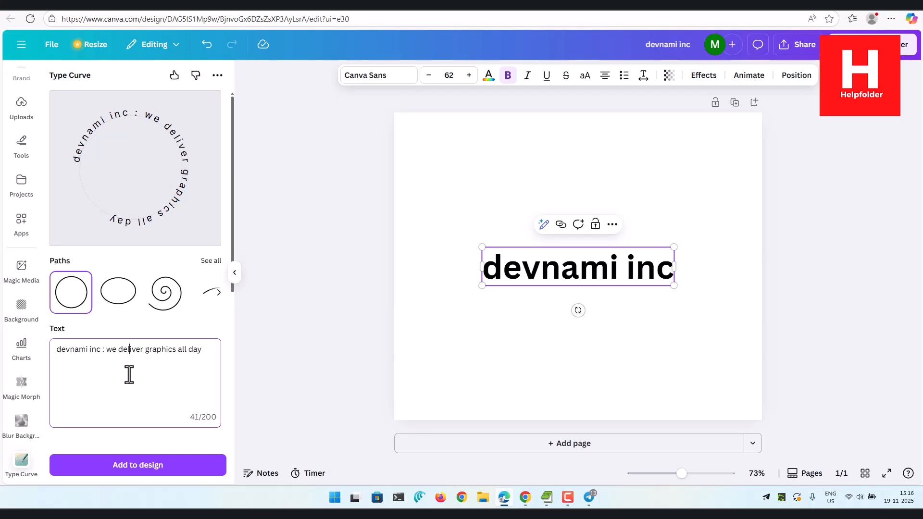
Set the curved text's letter spacing to 7 and its font size to 21.
scroll(154, 373, "down", 5)
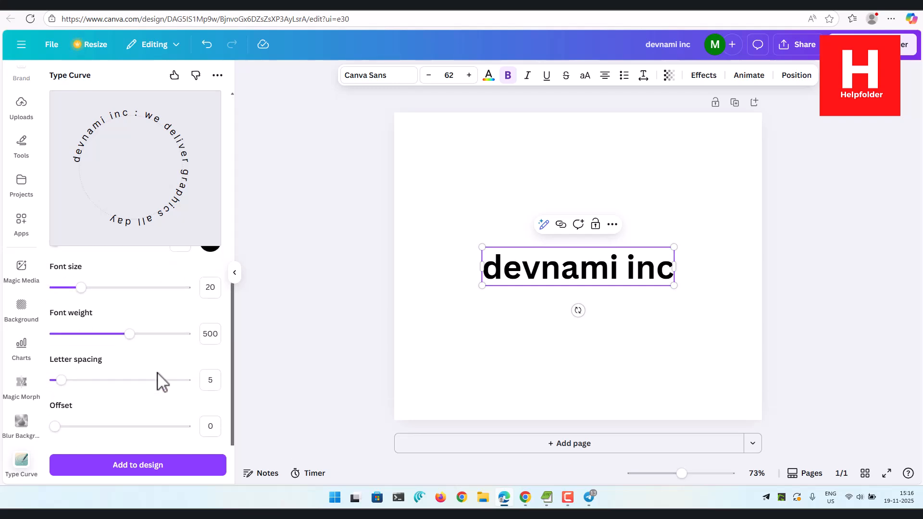
left_click_drag(62, 381, 64, 381)
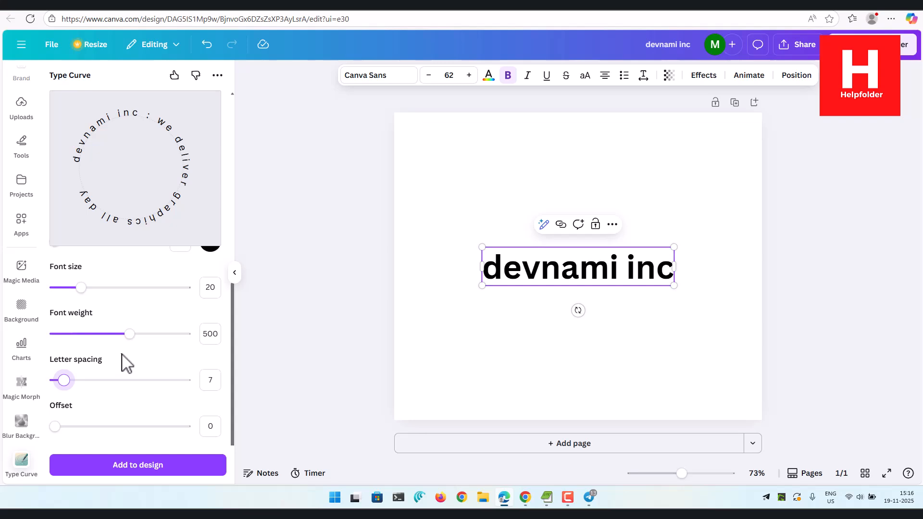
left_click_drag(81, 287, 82, 288)
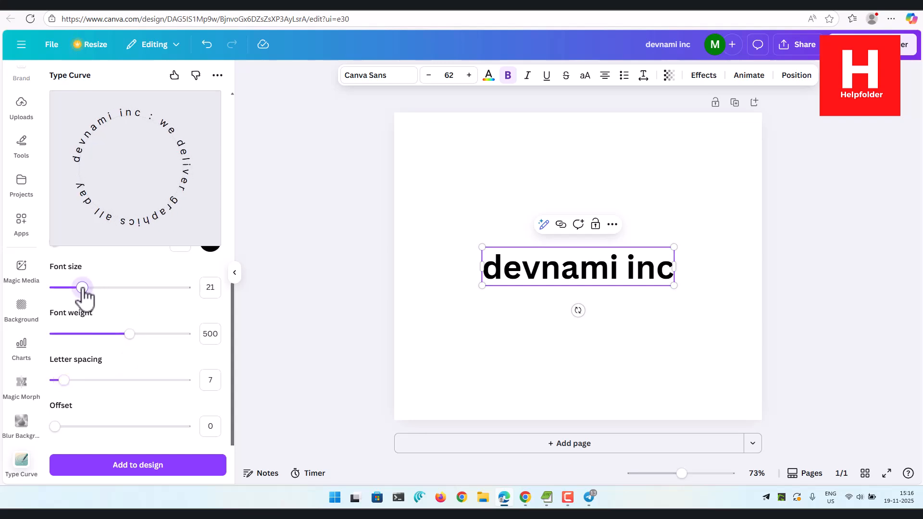
Apply the white lettering style with black outline and yellow outer border from the full style collection to the curved text.
scroll(163, 312, "up", 6)
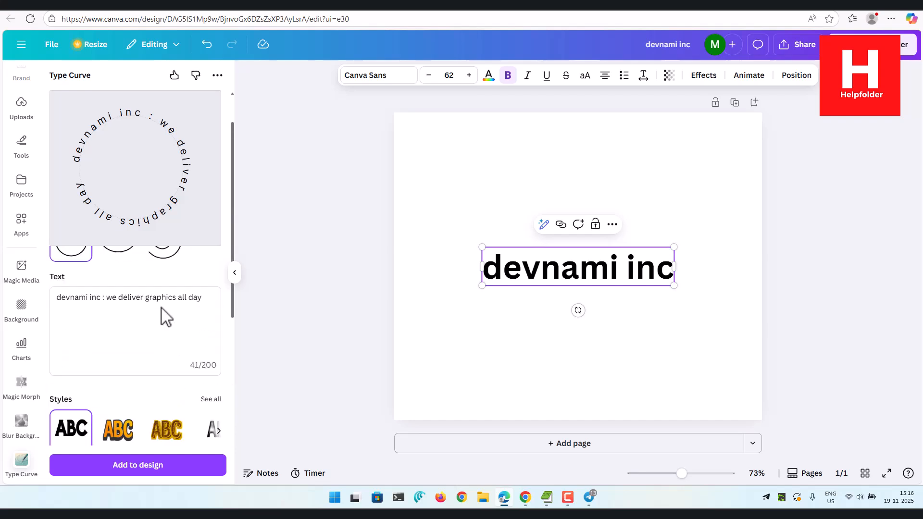
scroll(164, 315, "down", 3)
scroll(178, 303, "up", 2)
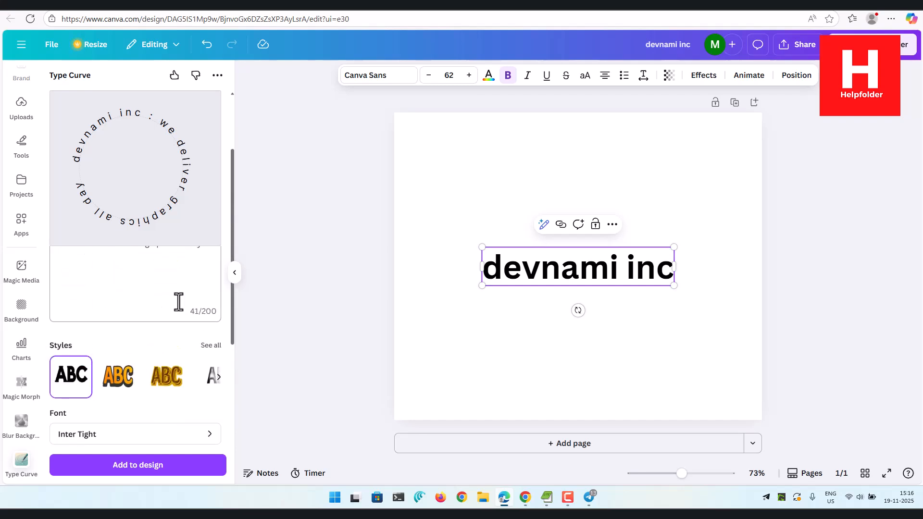
left_click(219, 378)
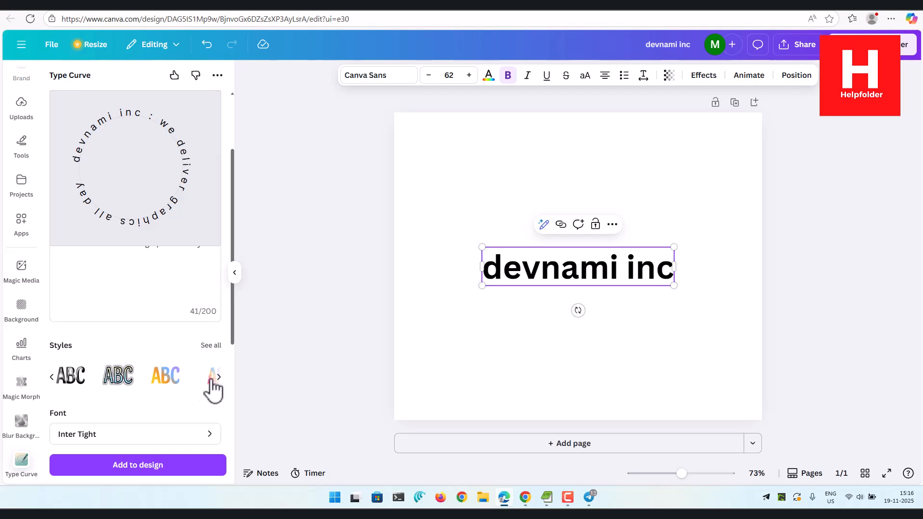
left_click(211, 346)
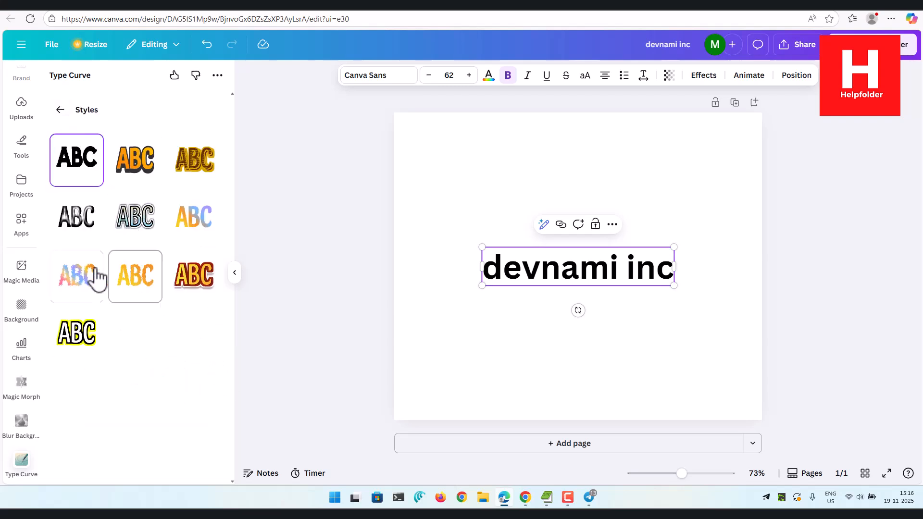
left_click(82, 334)
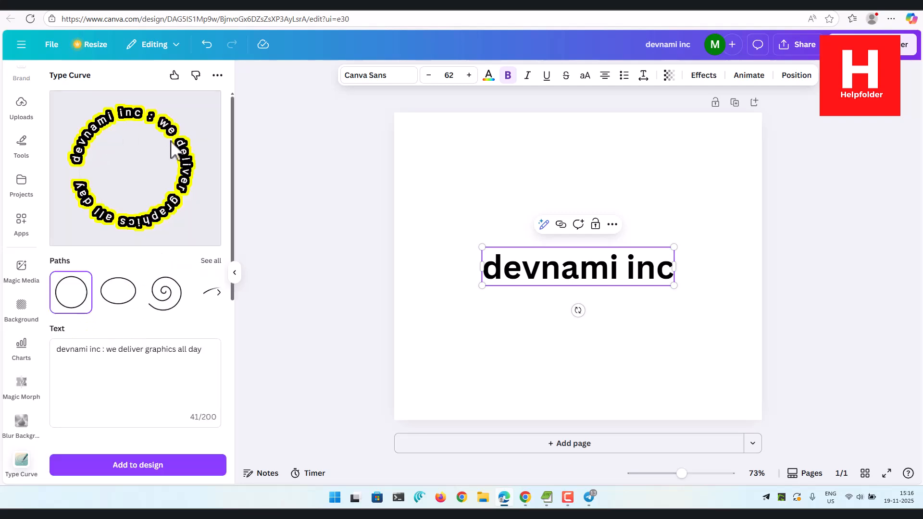
Add the yellow-bordered curved text to the design, move it slightly up and delete the straight "devnami inc" text behind it.
scroll(130, 337, "down", 3)
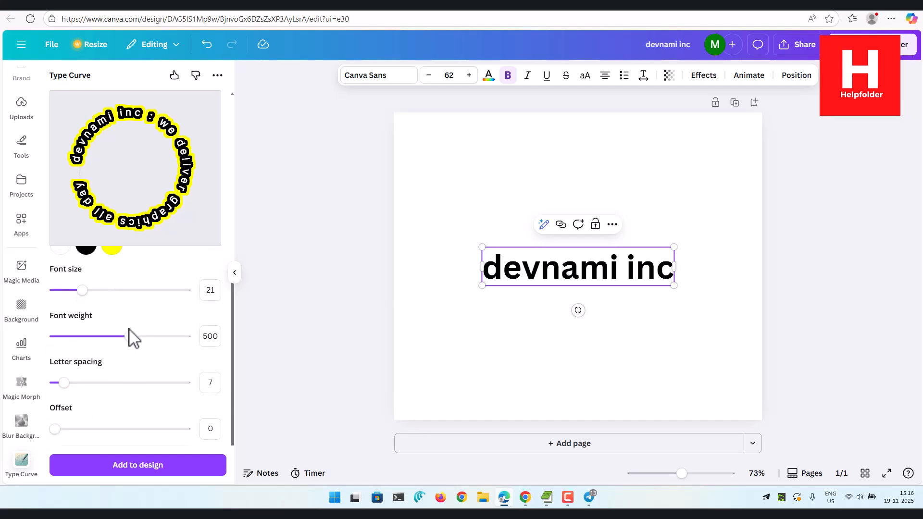
left_click(175, 468)
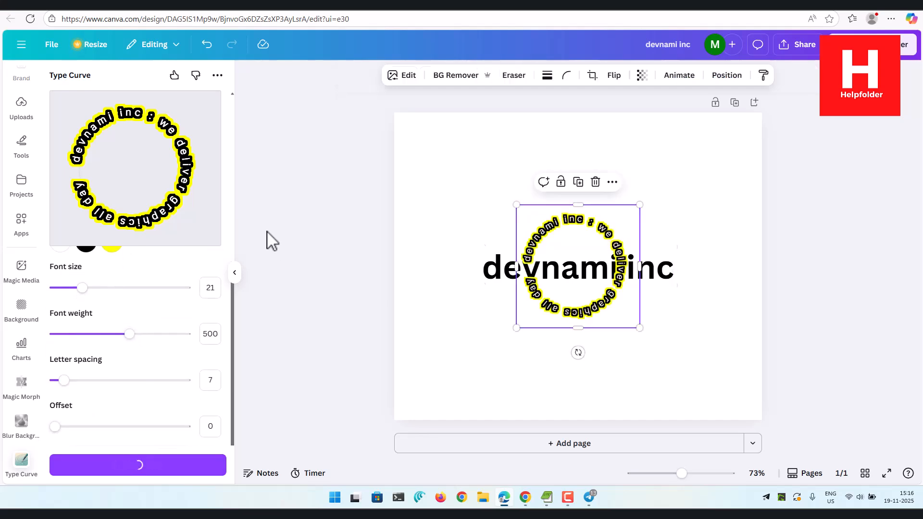
mouse_move(580, 236)
left_mouse_down()
mouse_move(481, 174)
mouse_move(469, 154)
mouse_move(581, 232)
left_mouse_up()
left_click(598, 273)
key("Delete")
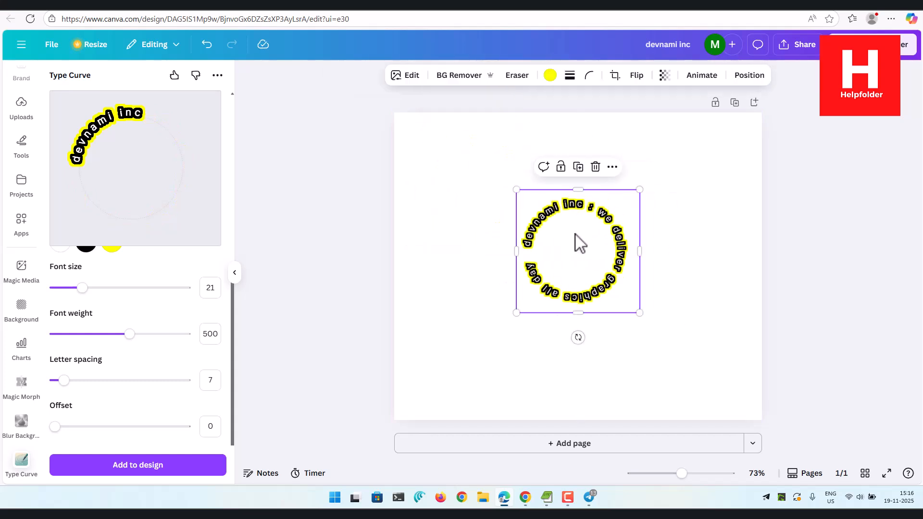
double_click(575, 234)
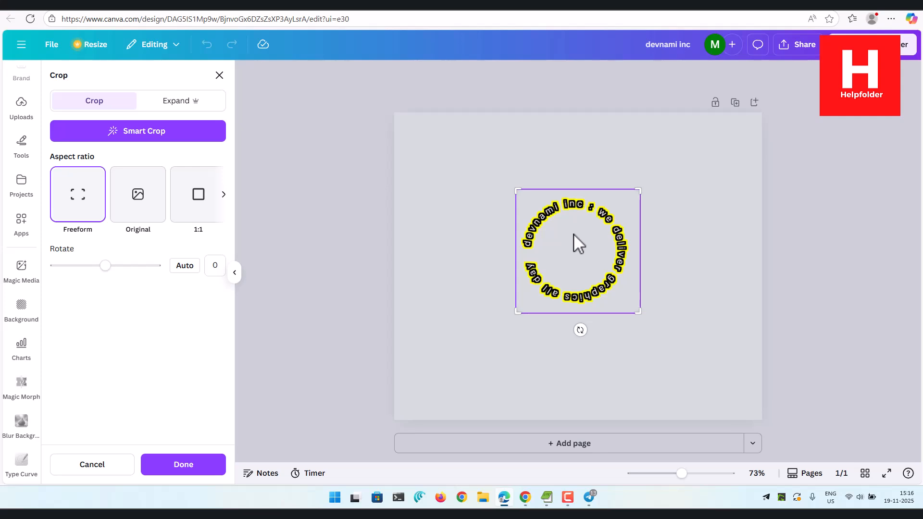
double_click(574, 235)
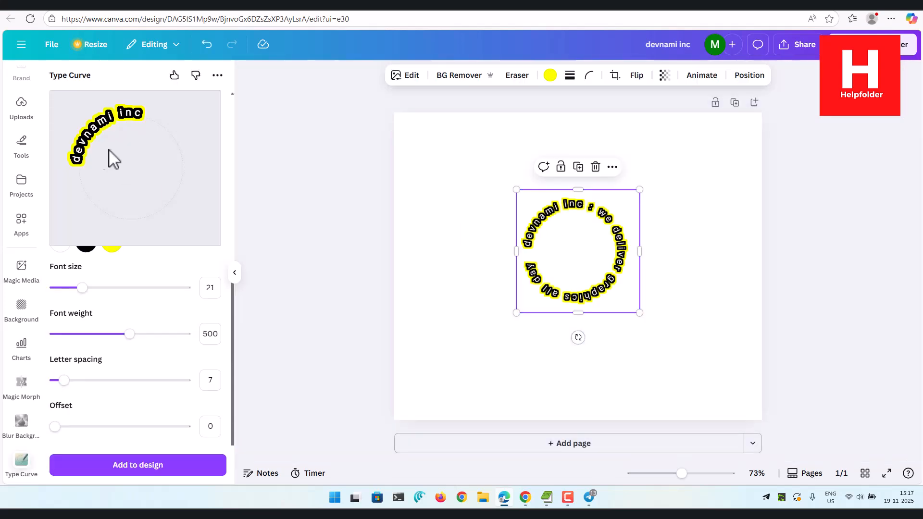
Switch the curved "devnami inc" text to the plain black style and add it to the design.
scroll(117, 336, "up", 5)
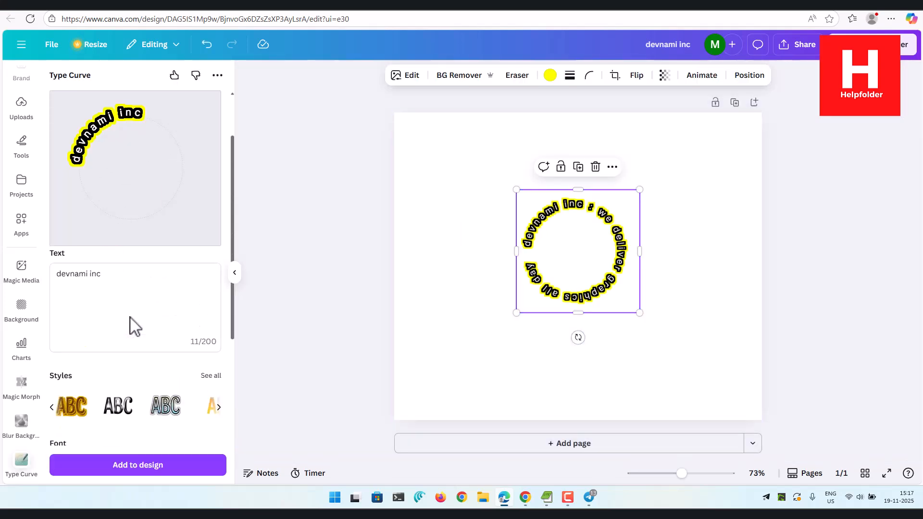
left_click(208, 376)
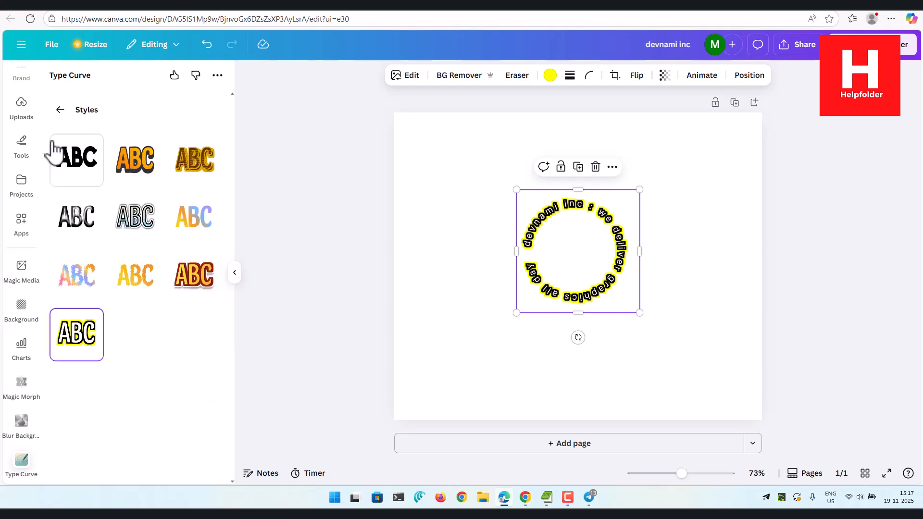
left_click(72, 156)
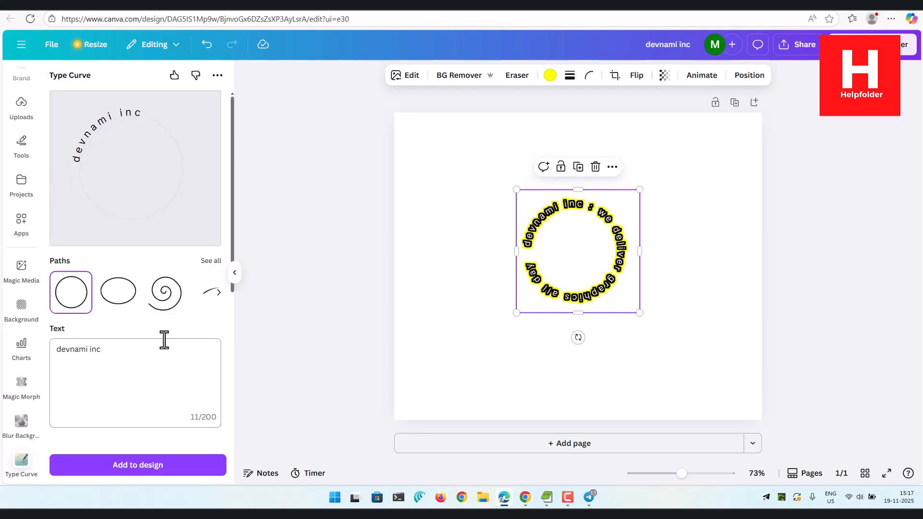
left_click(143, 467)
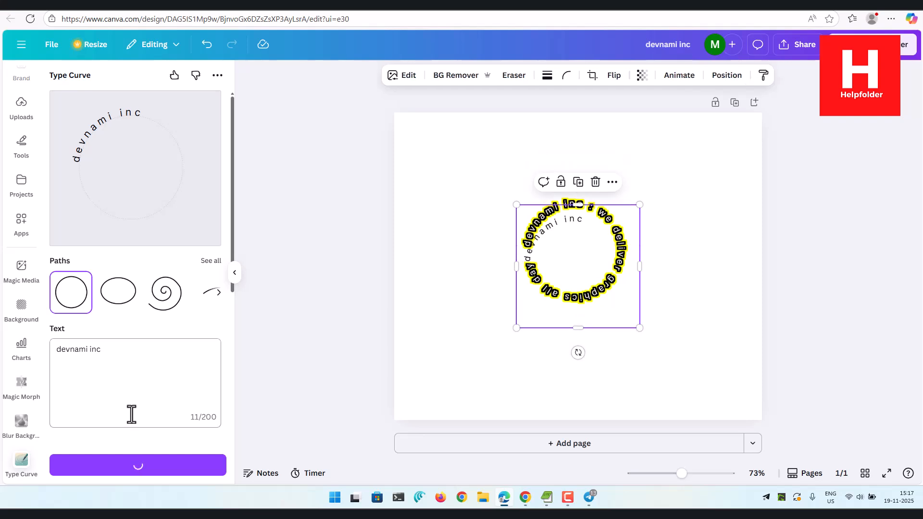
Place the plain curved text in the page's upper left area and the yellow-bordered circular text in its upper right area.
left_click_drag(571, 253, 517, 183)
left_click(462, 200)
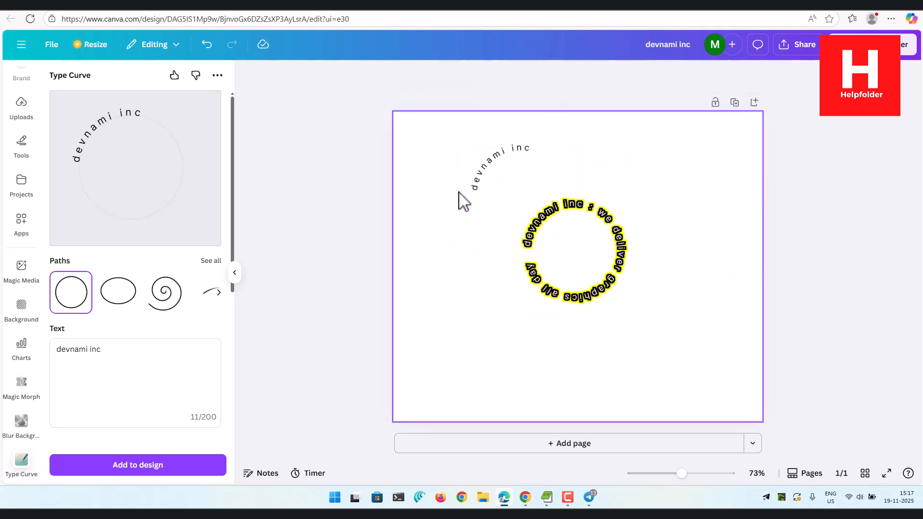
left_click(500, 193)
left_click_drag(542, 176, 519, 175)
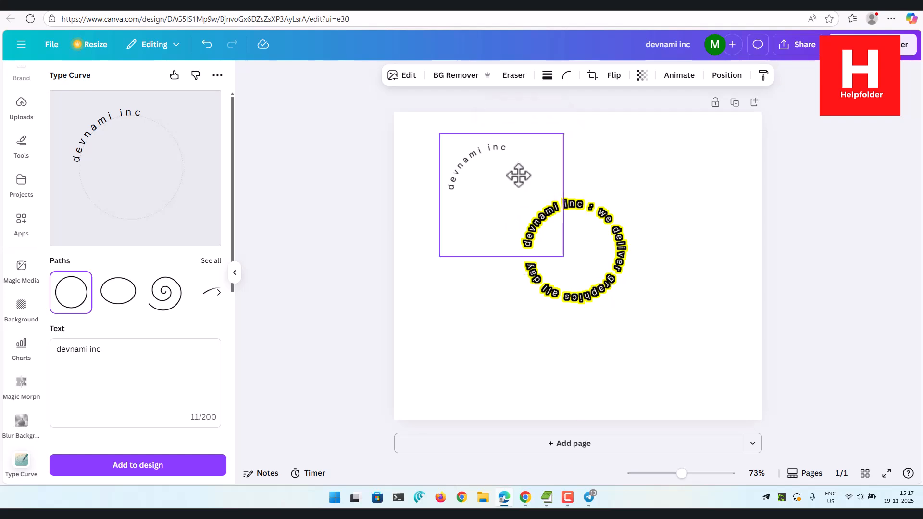
left_click_drag(591, 247, 658, 191)
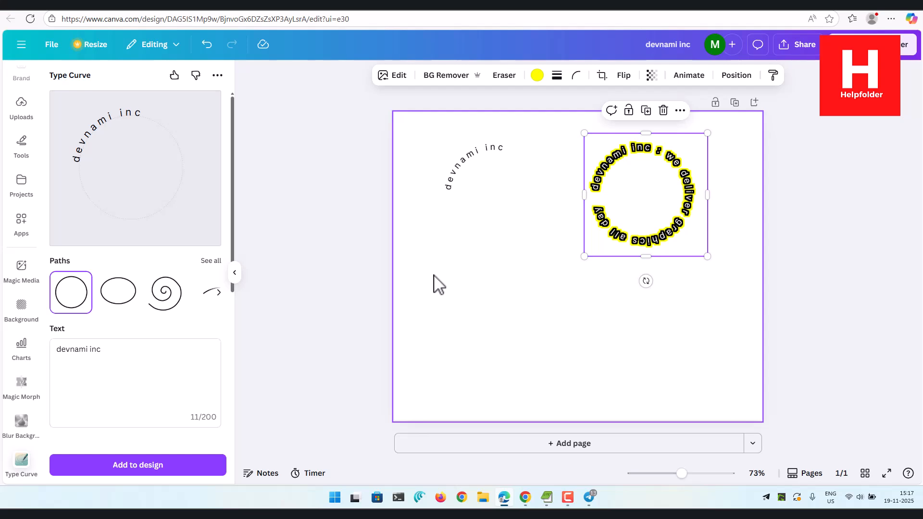
Apply the yellow lettering style with dark red outline from the full style collection to the curved "devnami inc" text.
scroll(108, 331, "down", 3)
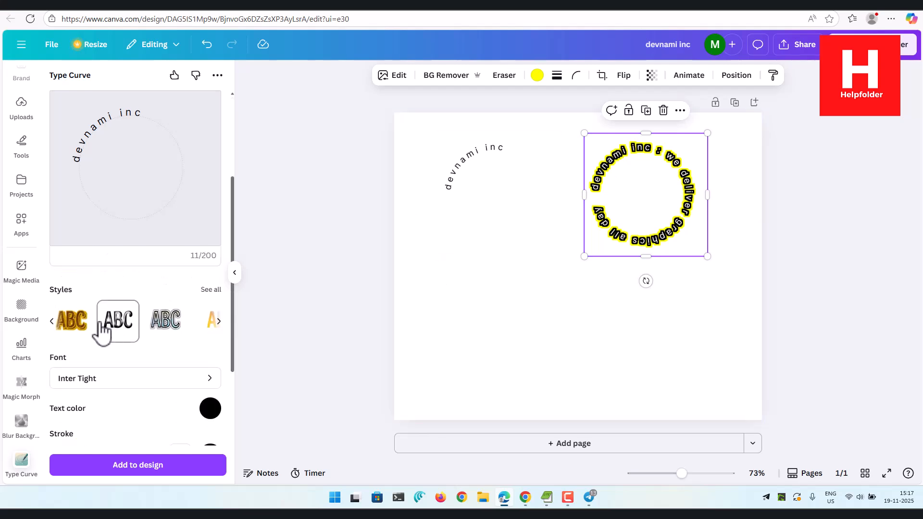
left_click(211, 290)
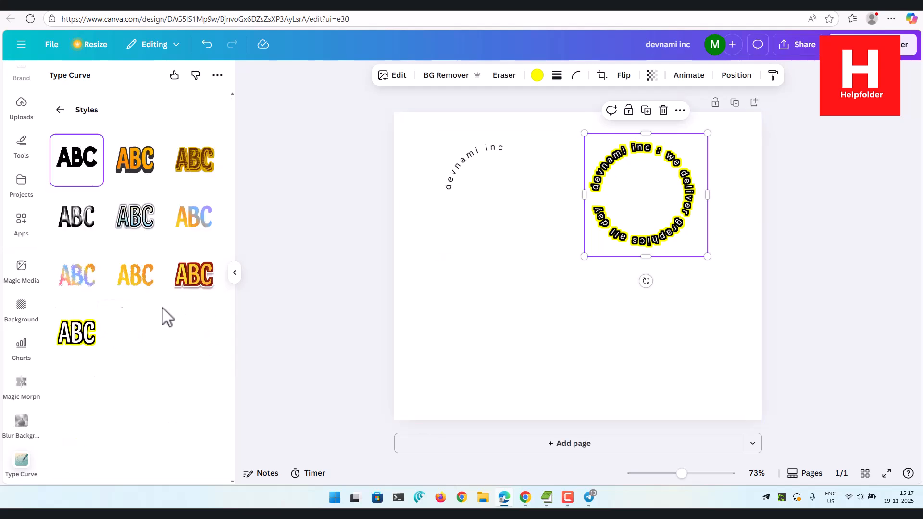
left_click(202, 291)
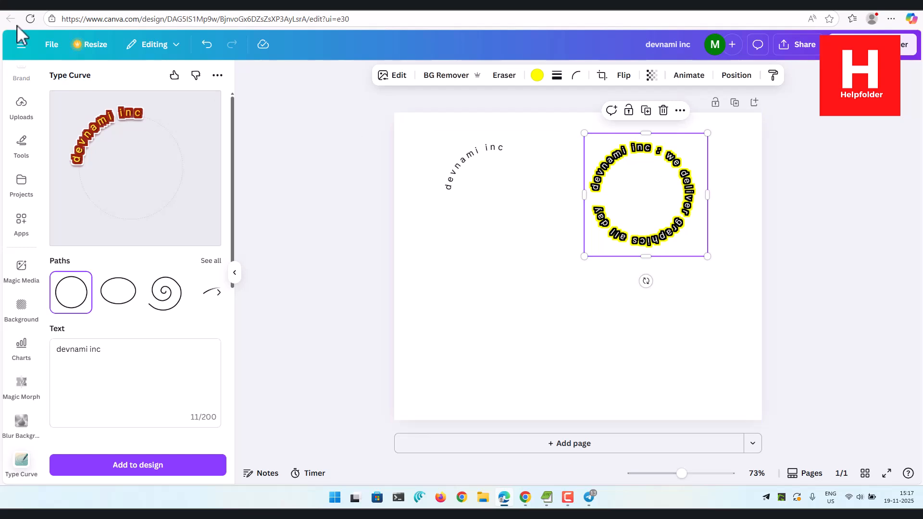
scroll(125, 144, "down", 5)
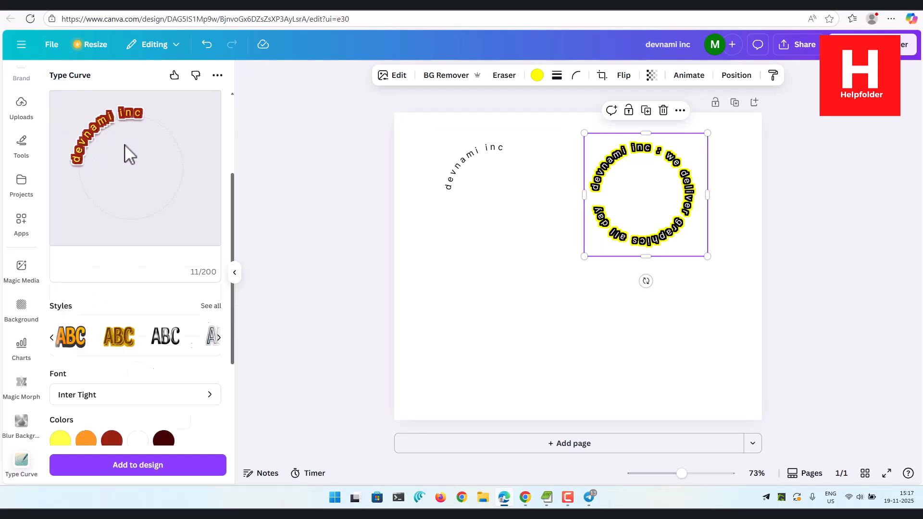
scroll(125, 144, "up", 5)
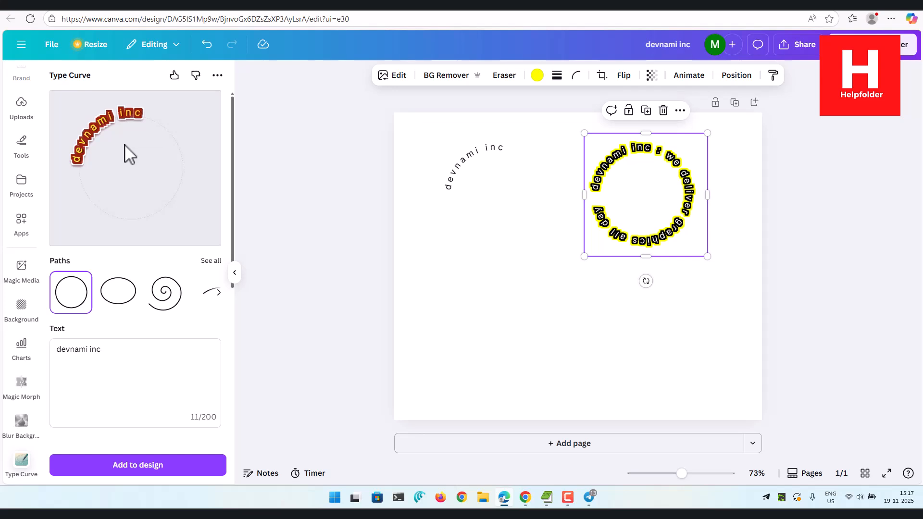